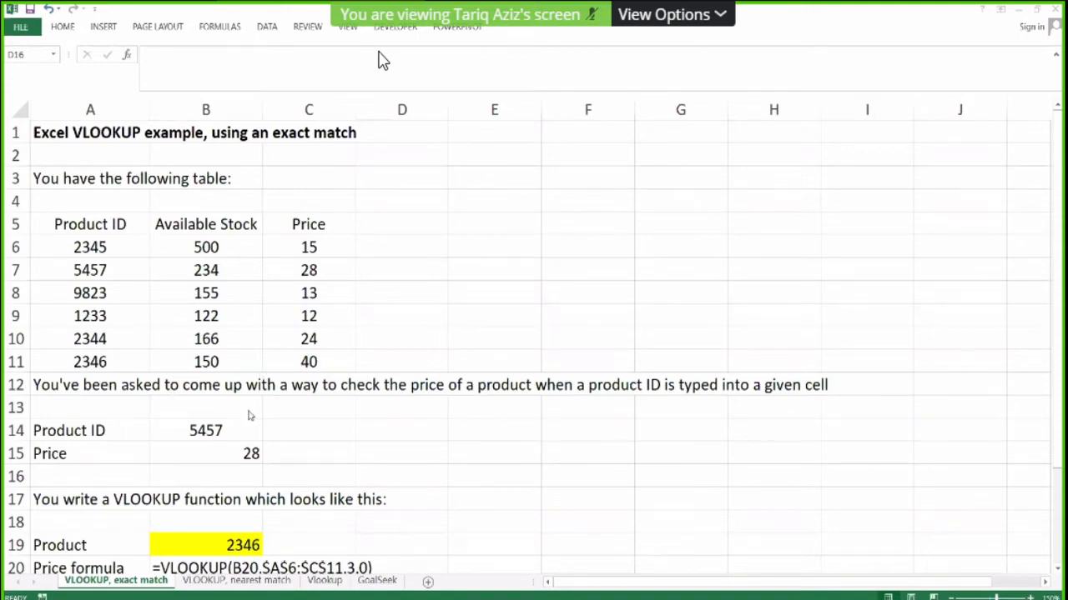
Step: Re-enter the product ID 5457 in cell B14
click(221, 438)
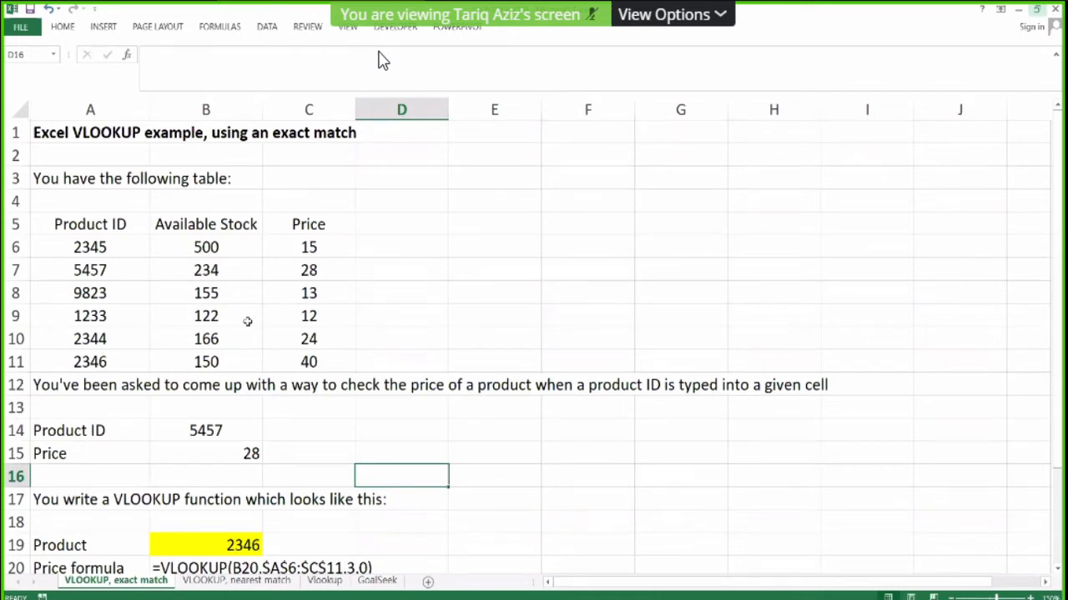
click(549, 114)
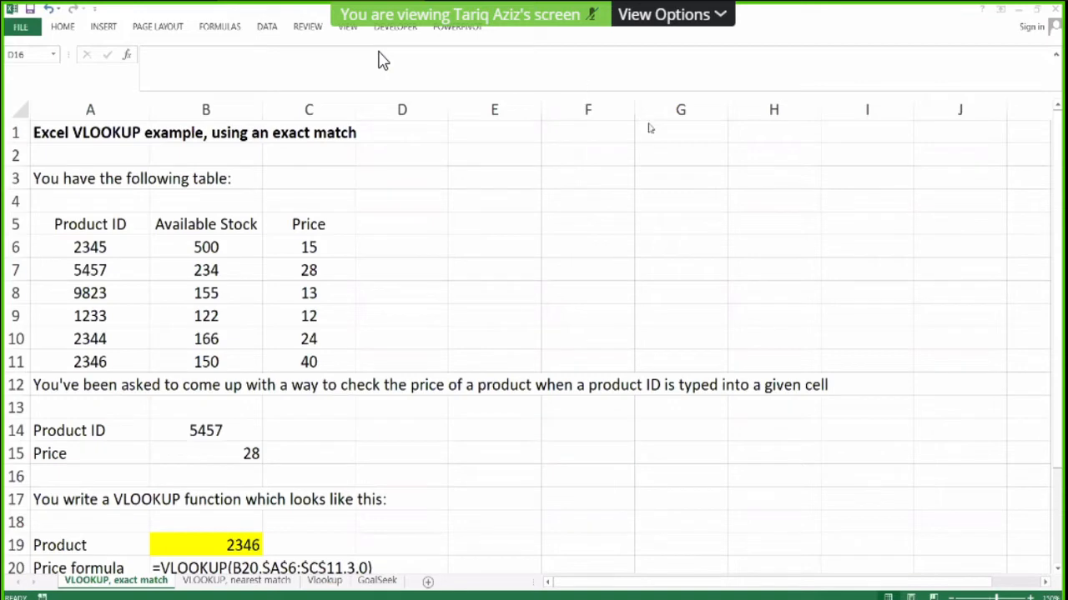
click(237, 430)
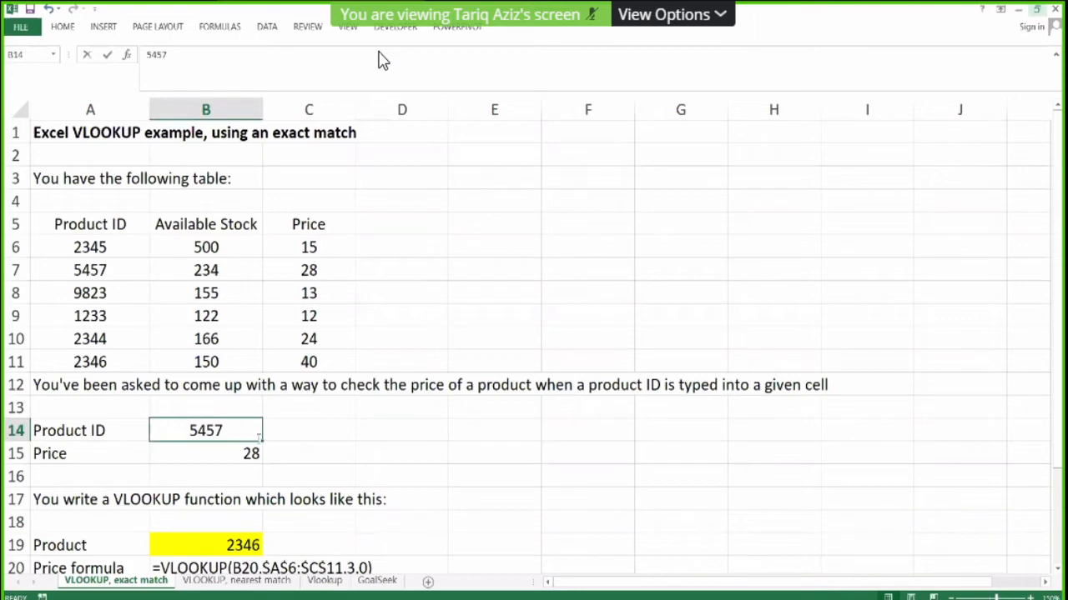
key(F2)
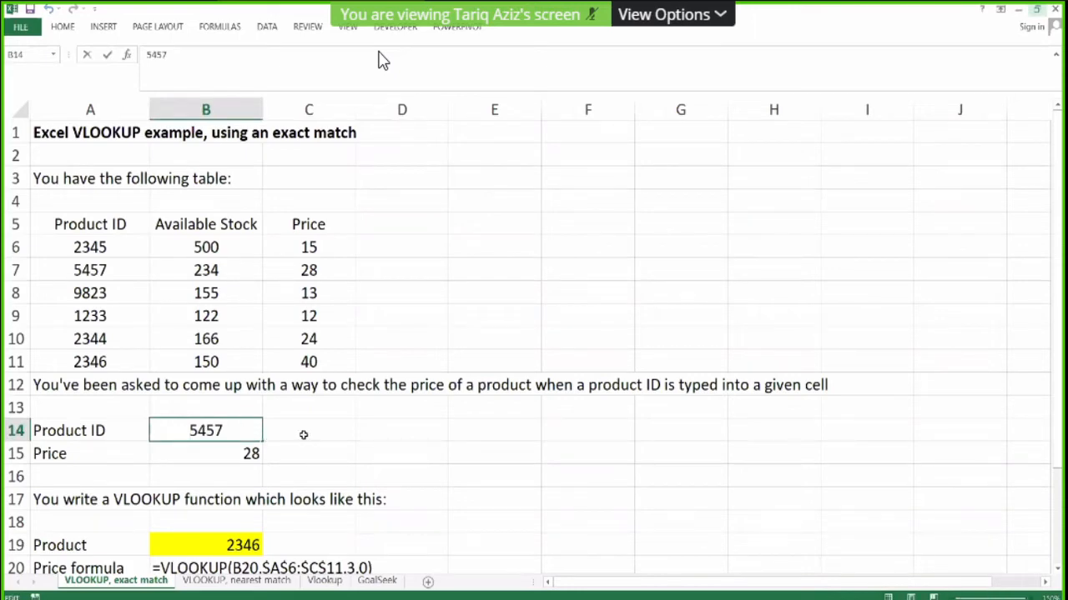
key(BackSpace)
key(BackSpace)
key(BackSpace)
key(BackSpace)
text(5457)
Step: Start a VLOOKUP formula in the Price cell B15 with B14 as lookup value and A6:C11 as table array
click(250, 457)
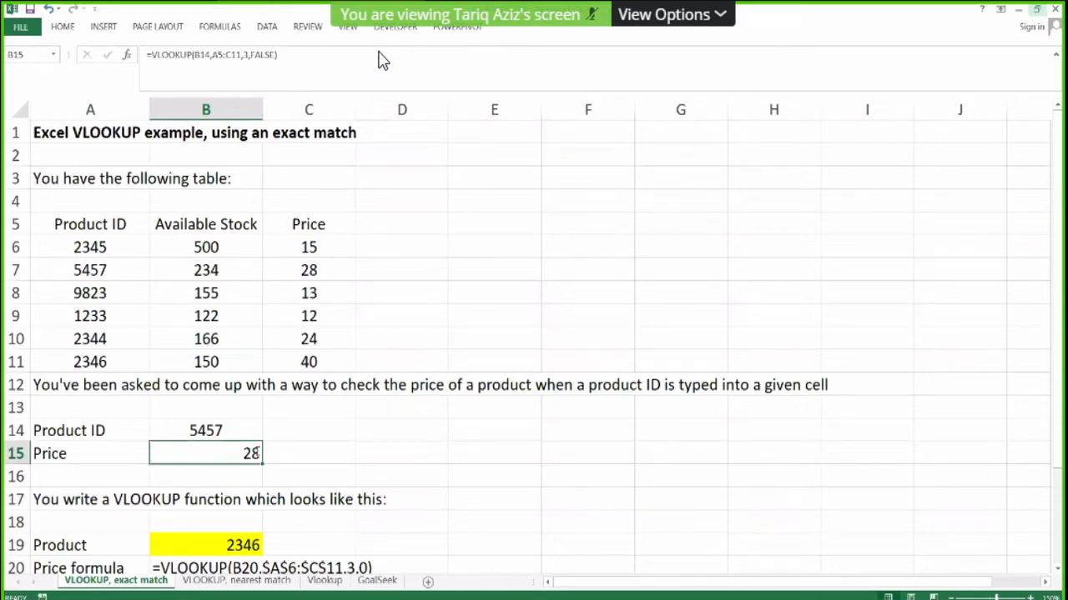
text(=)
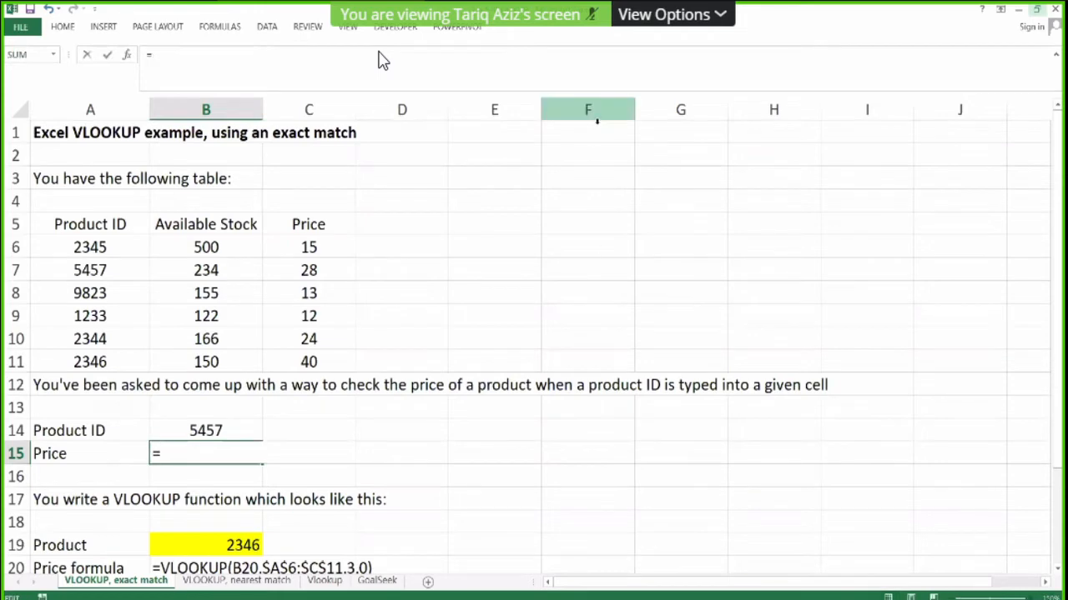
click(203, 451)
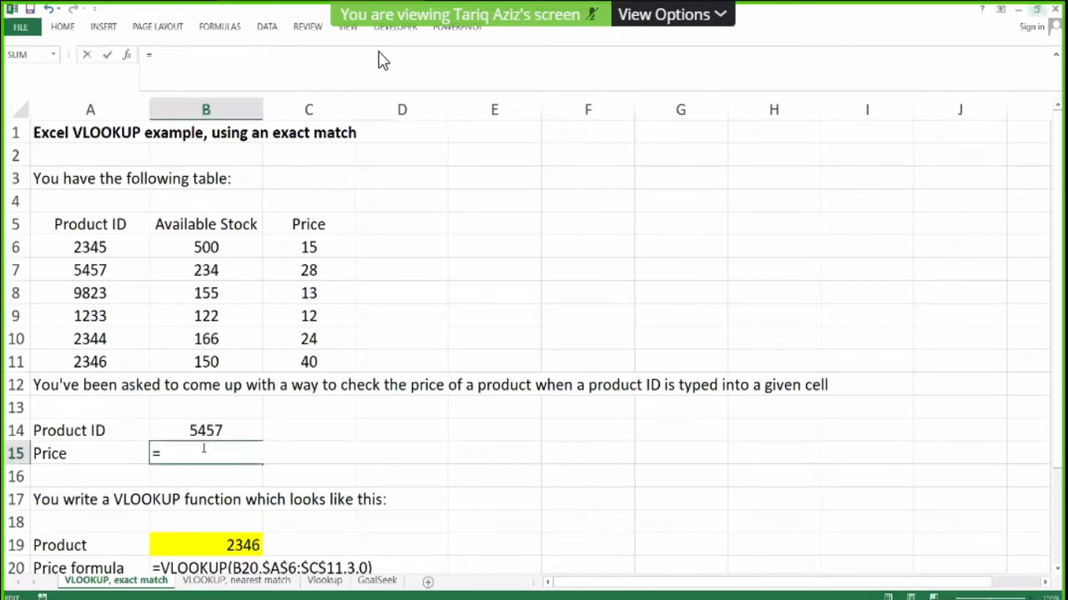
text(vlook)
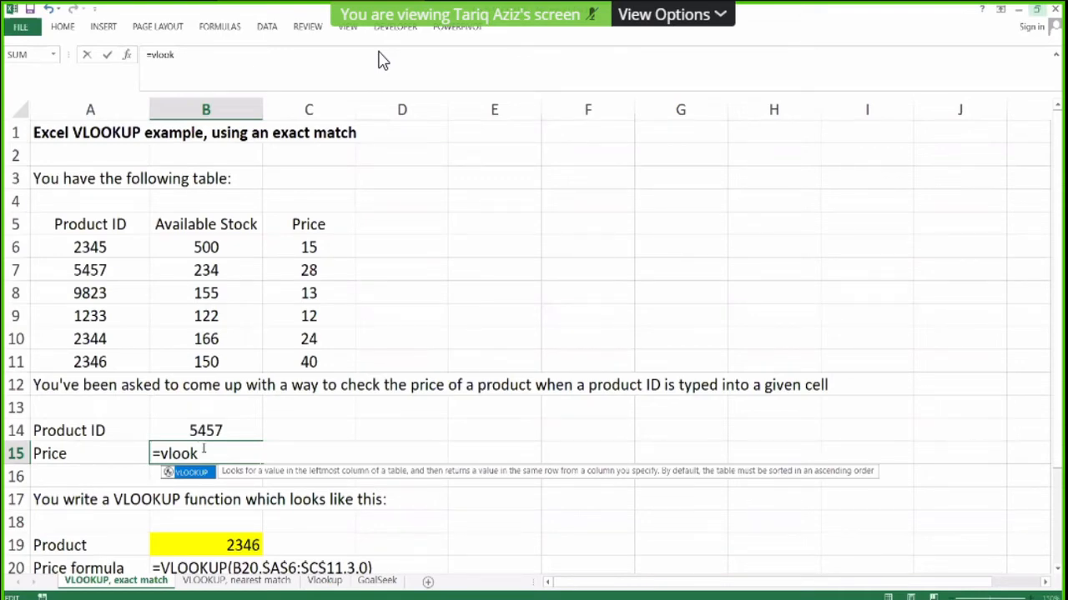
key(Tab)
click(206, 430)
text(,)
drag(90, 247, 302, 360)
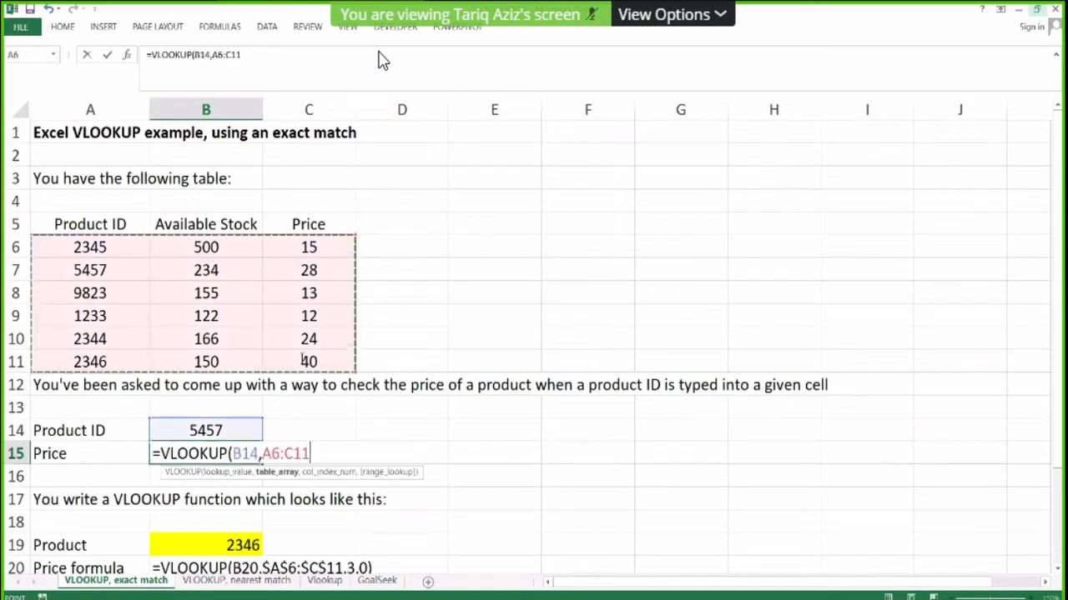
Step: Finish the B15 formula with column index 3 and FALSE for an exact match
text(,)
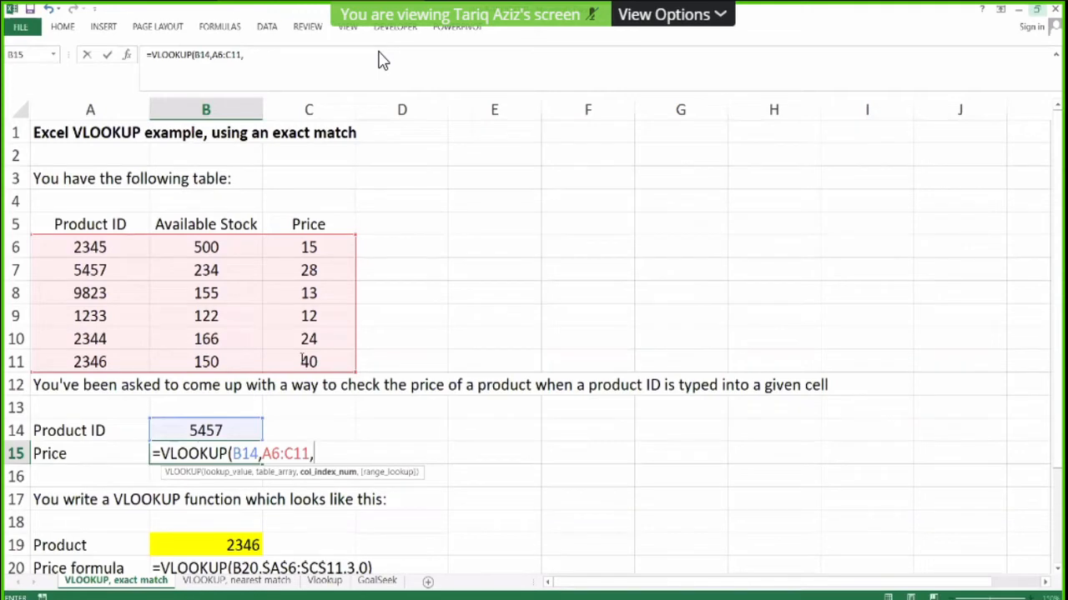
text(3)
text(,)
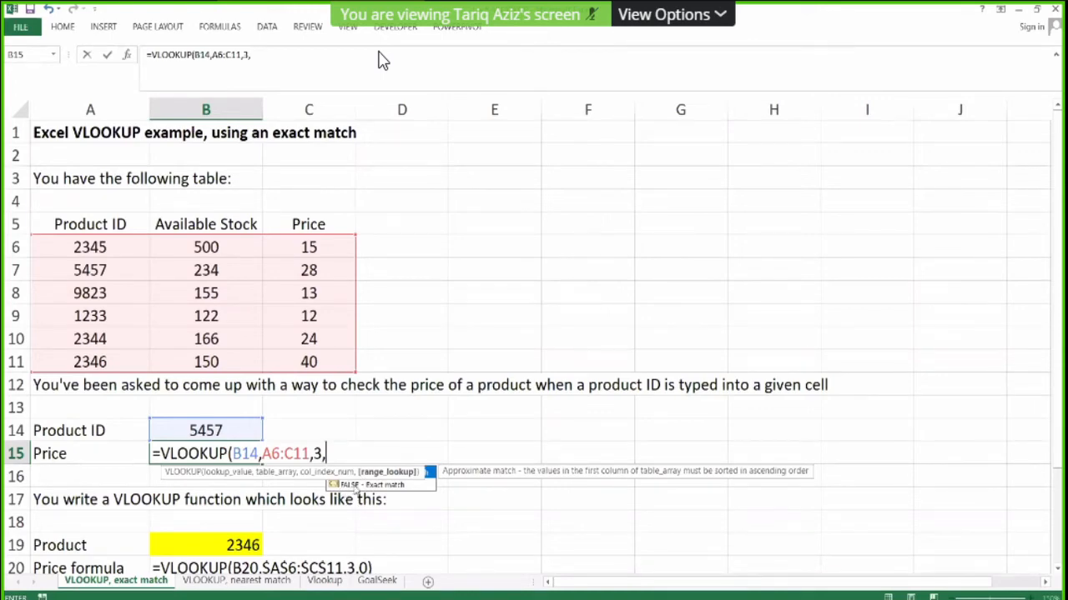
double_click(359, 485)
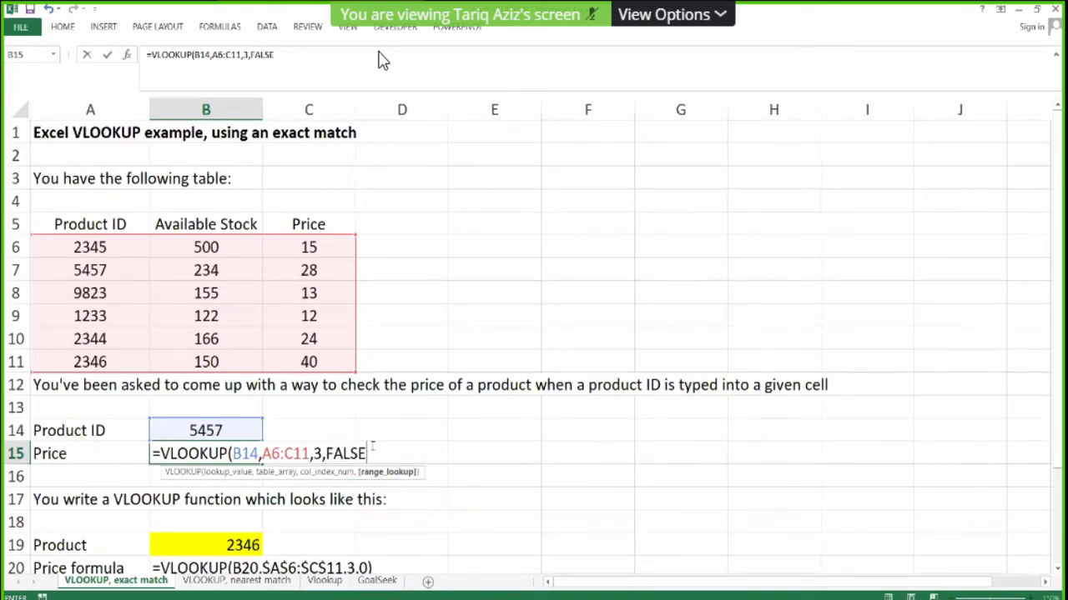
text())
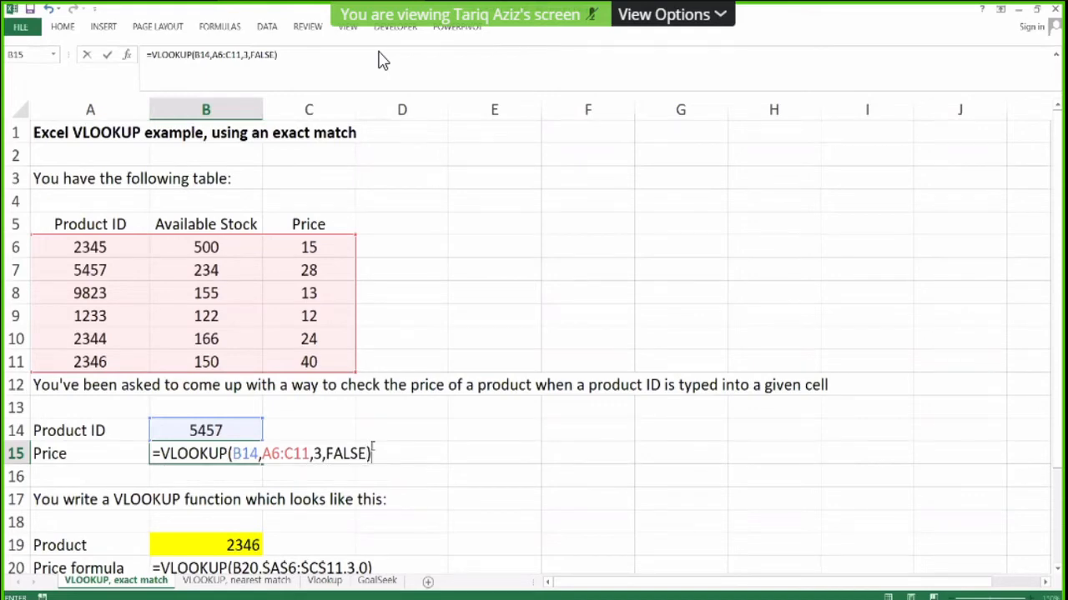
key(Return)
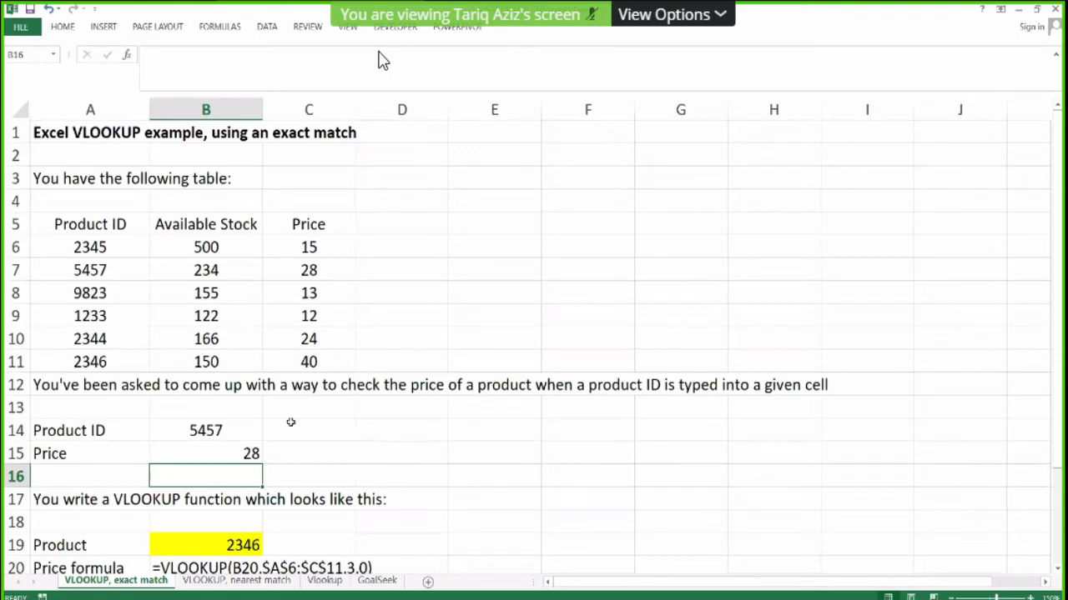
Step: Replace the product ID in cell B14 with 9823
double_click(236, 428)
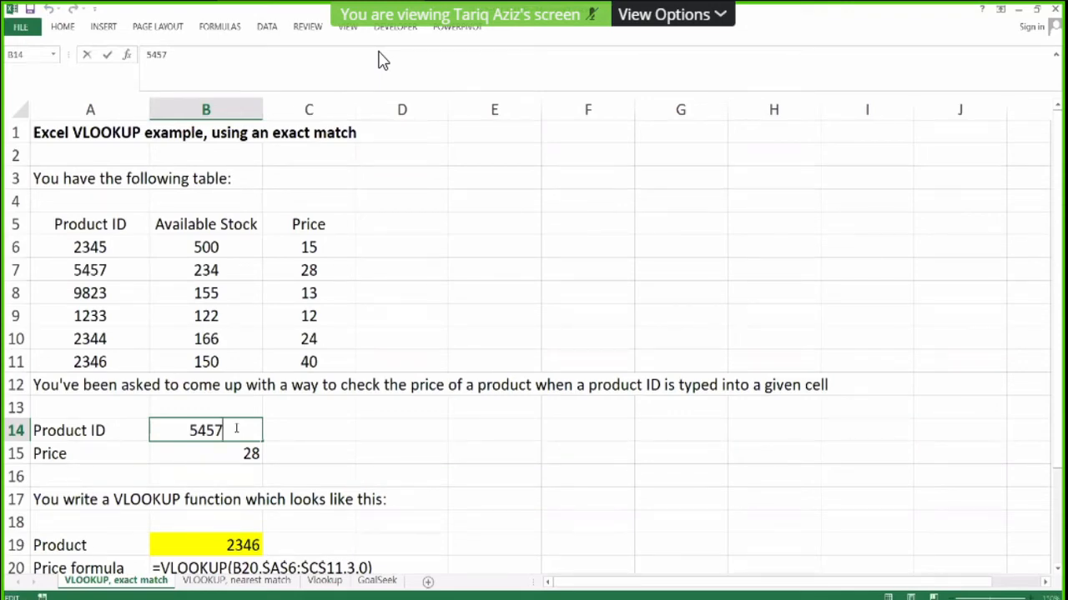
key(BackSpace)
key(BackSpace)
key(BackSpace)
key(BackSpace)
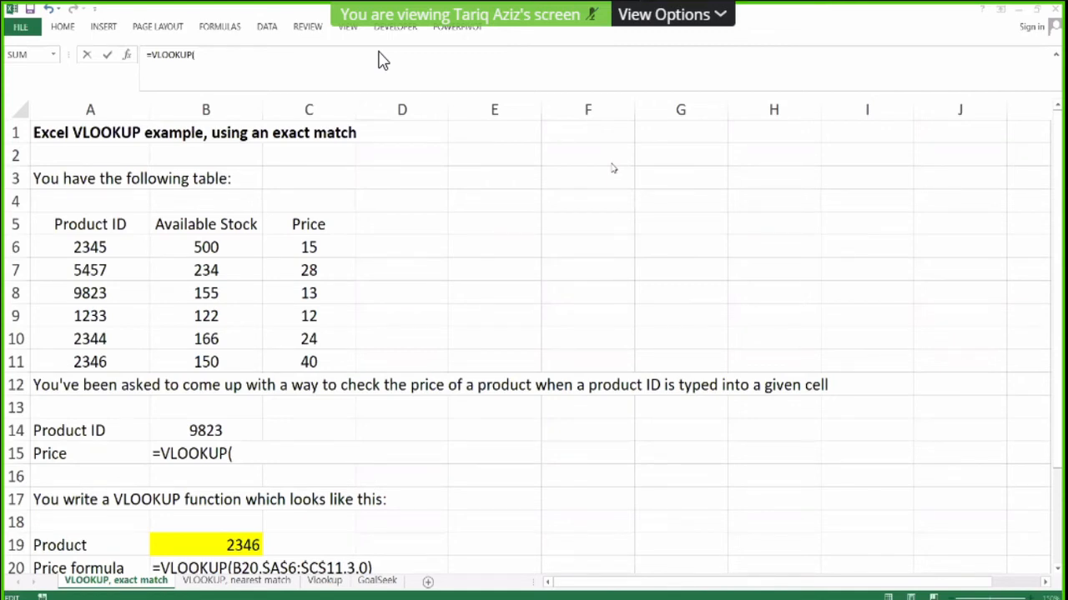
Step: Complete the price lookup in B15 as =VLOOKUP(B14,A6:C11,3,FALSE)
click(205, 430)
text(,)
drag(91, 247, 280, 360)
text(,)
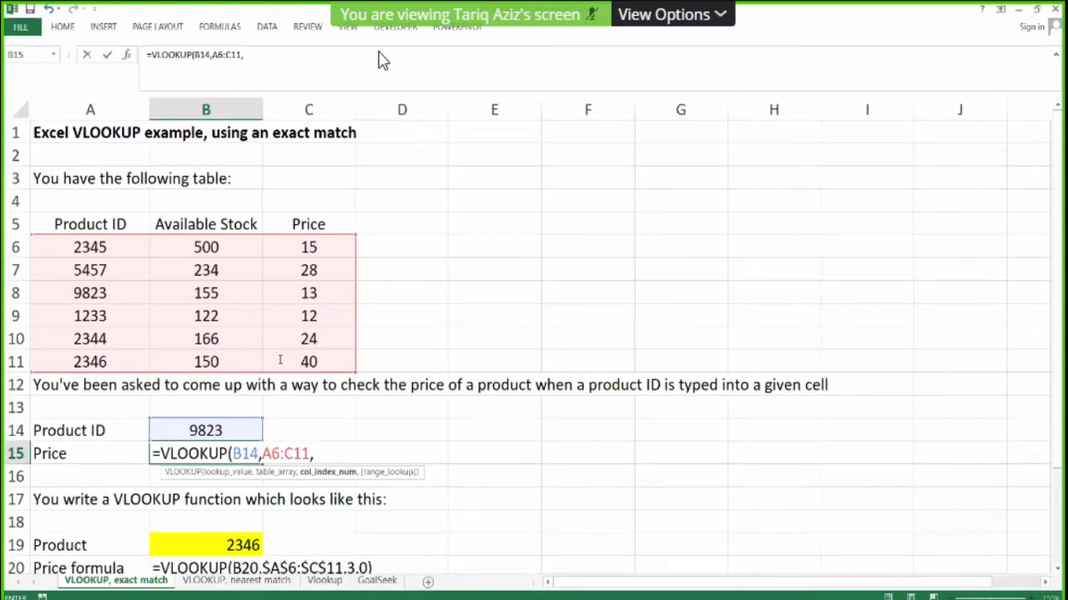
text(3,)
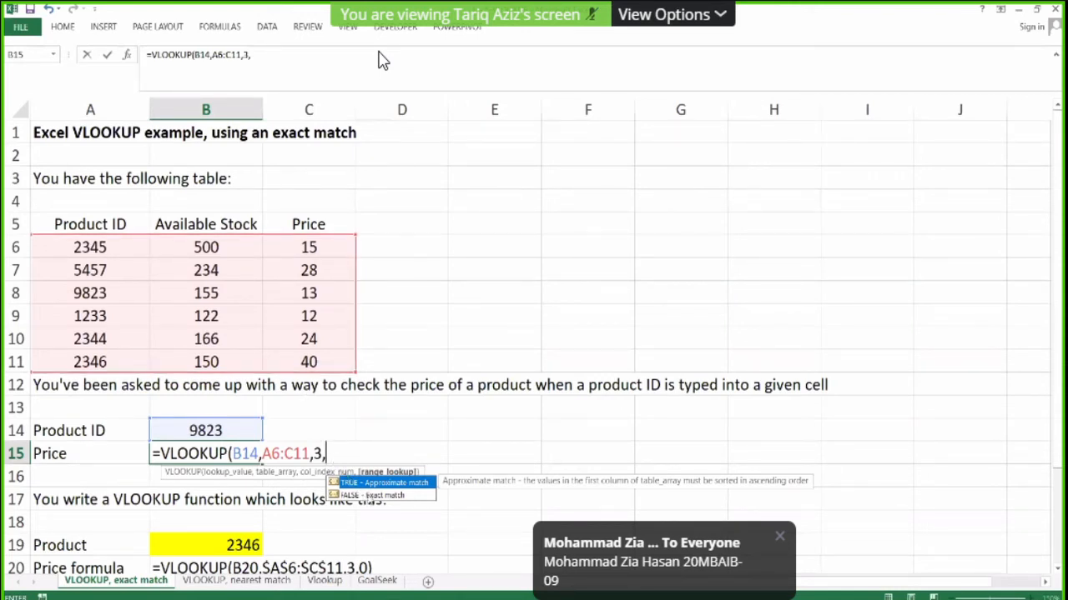
key(Down)
key(Tab)
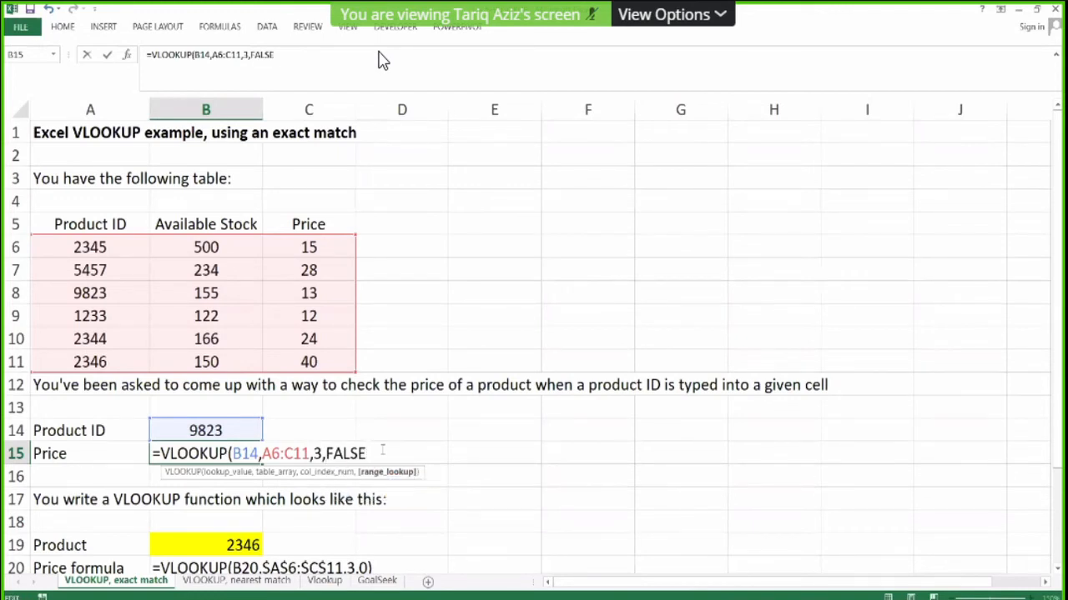
text())
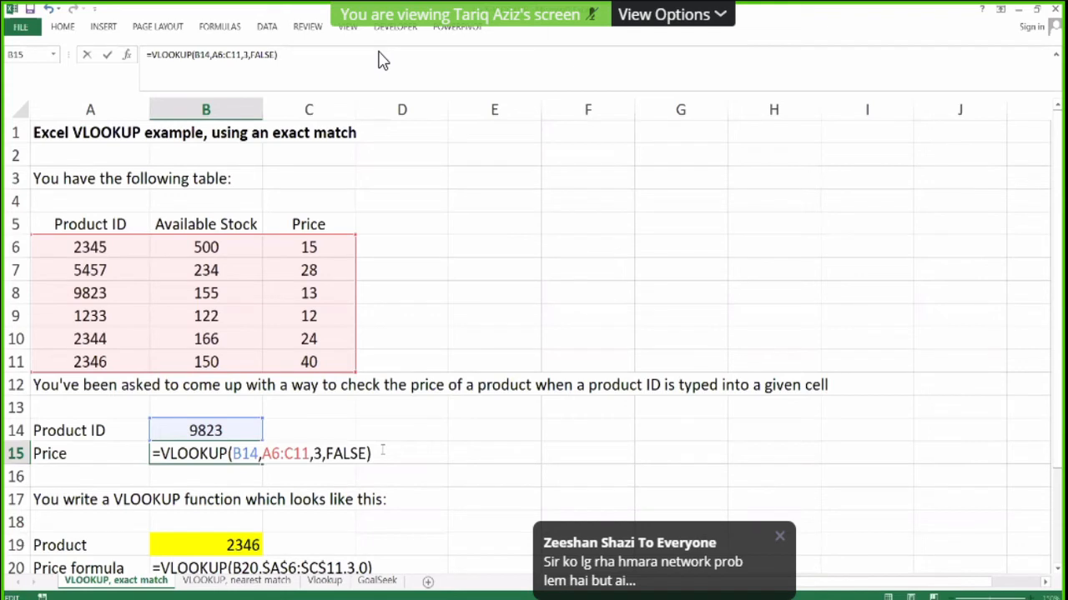
key(Return)
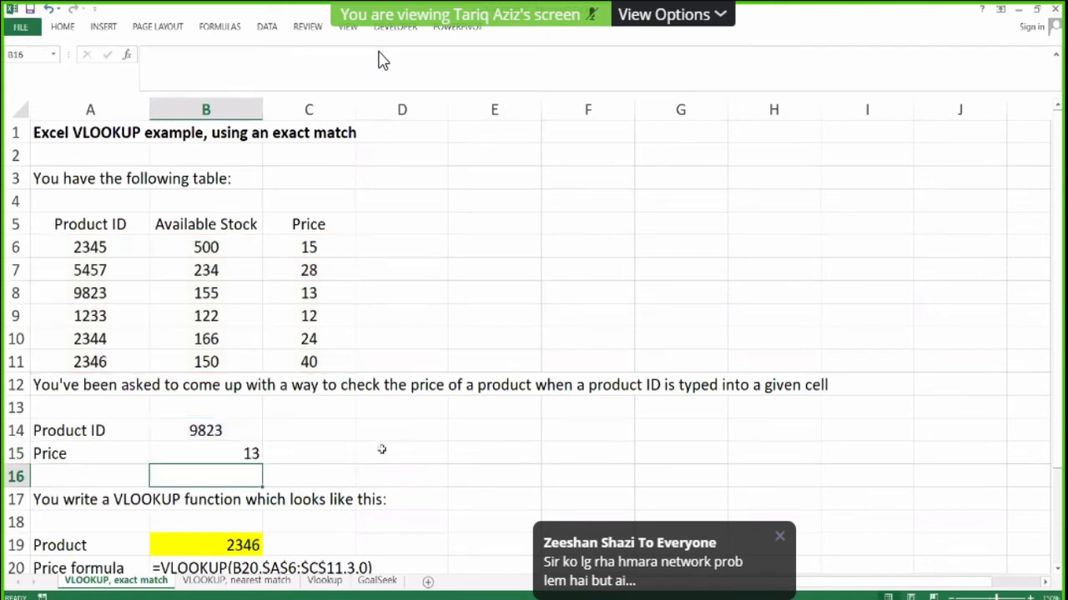
Step: Change the product ID in cell B14 to 5457
click(274, 429)
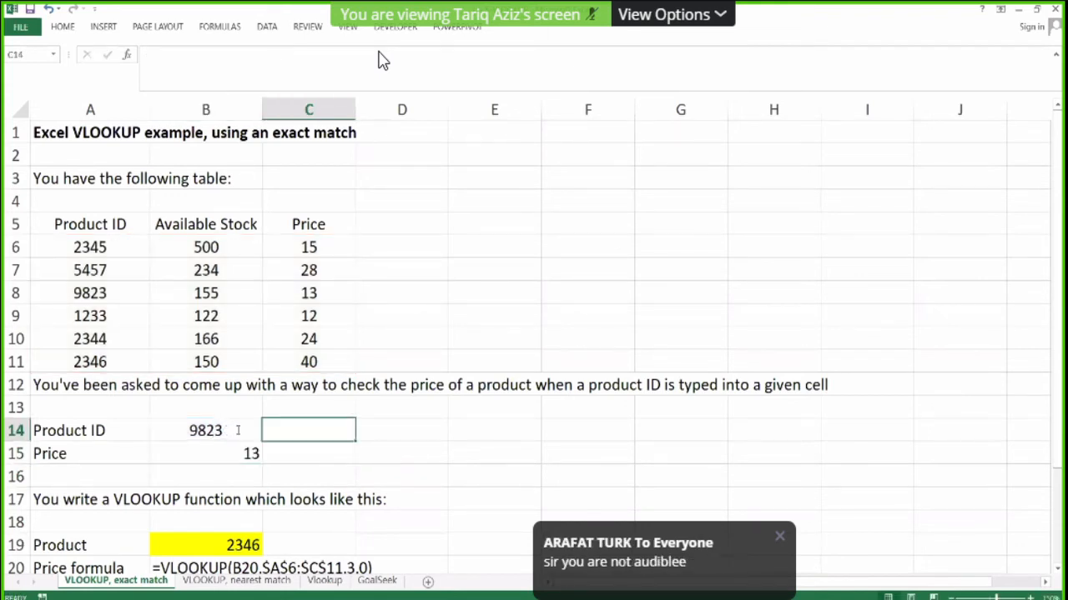
right_click(239, 431)
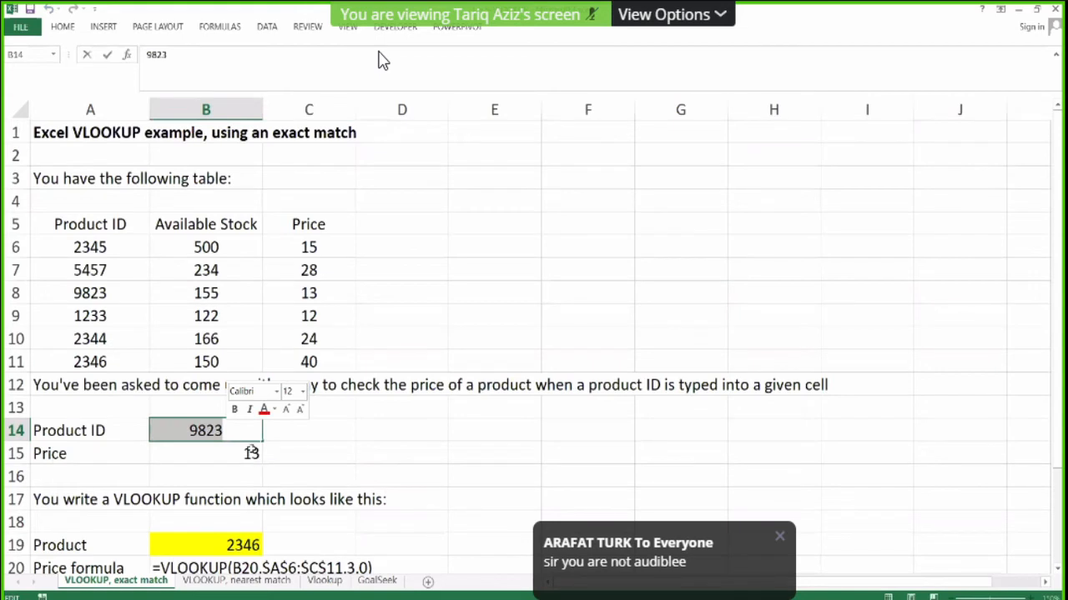
click(253, 455)
double_click(254, 431)
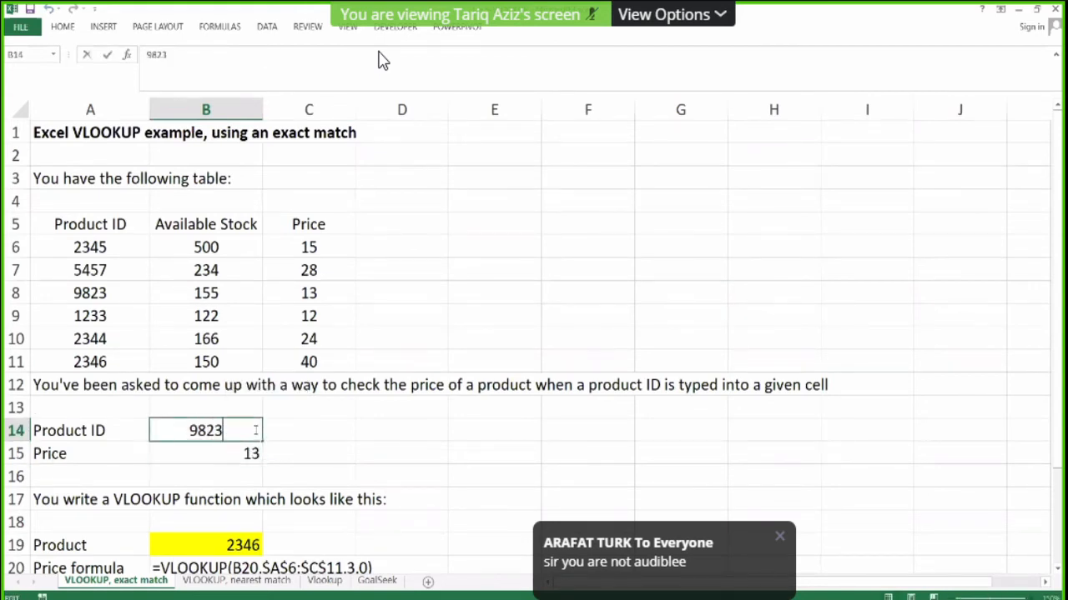
double_click(256, 431)
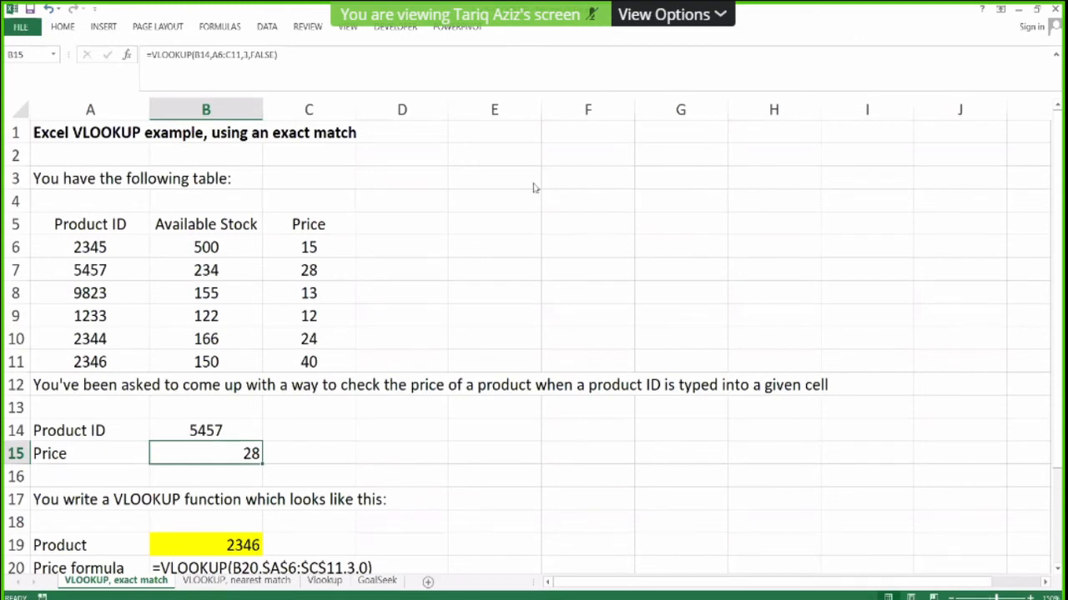
Step: Clear the Adjusted Region entries in K2:K15 on the Vlookup sheet
key(alt+Tab)
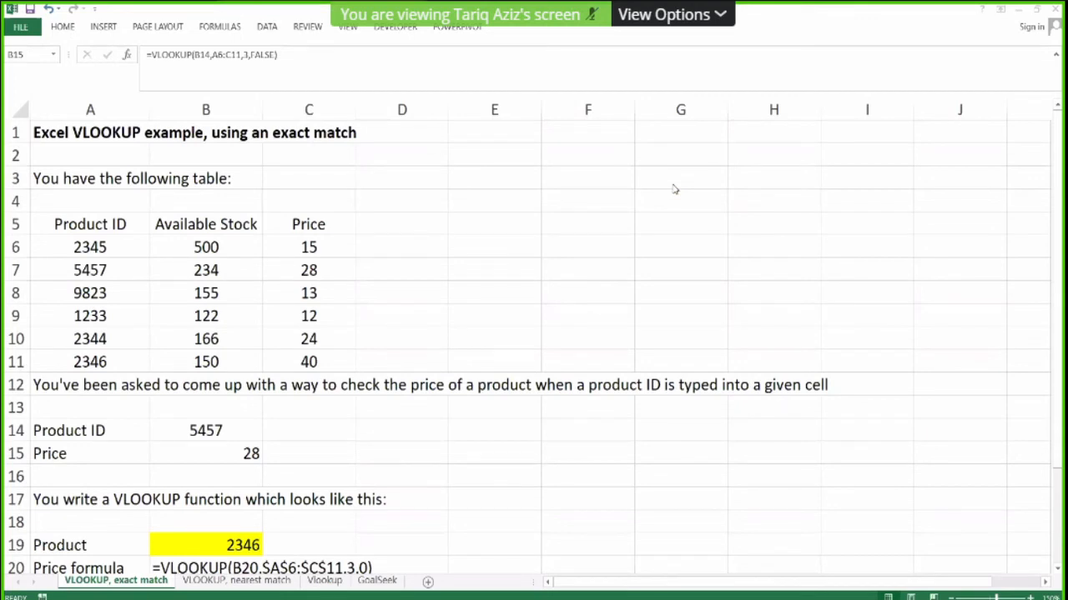
click(235, 584)
click(324, 580)
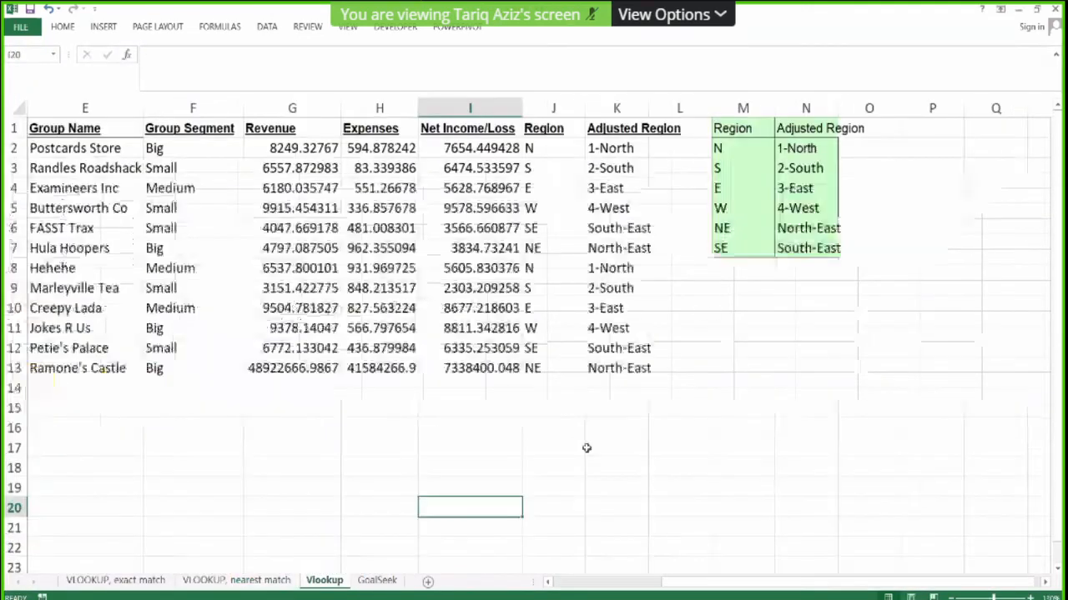
drag(617, 149, 631, 400)
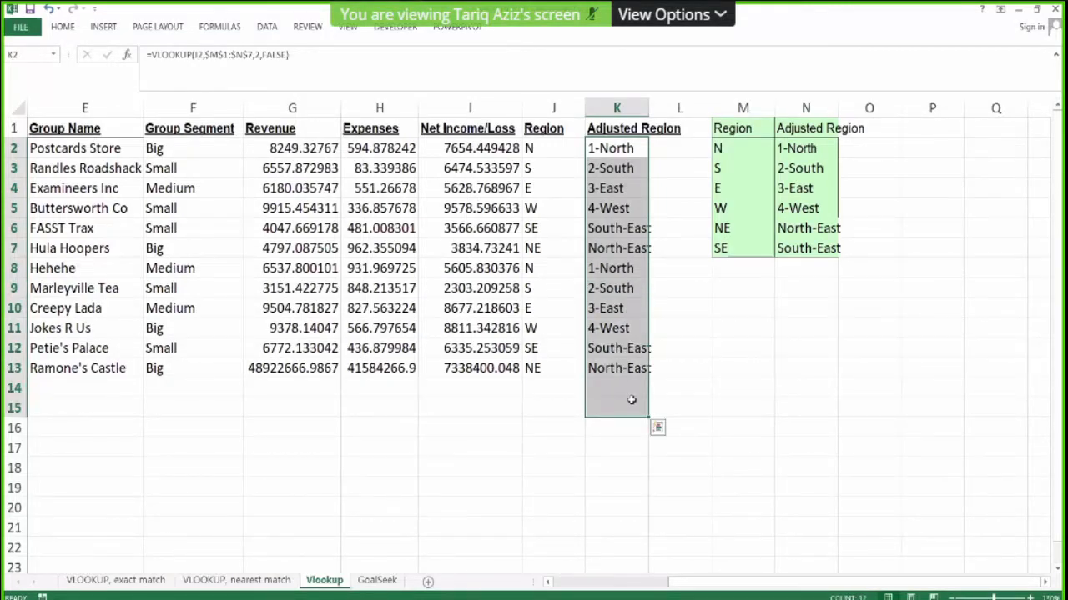
key(Delete)
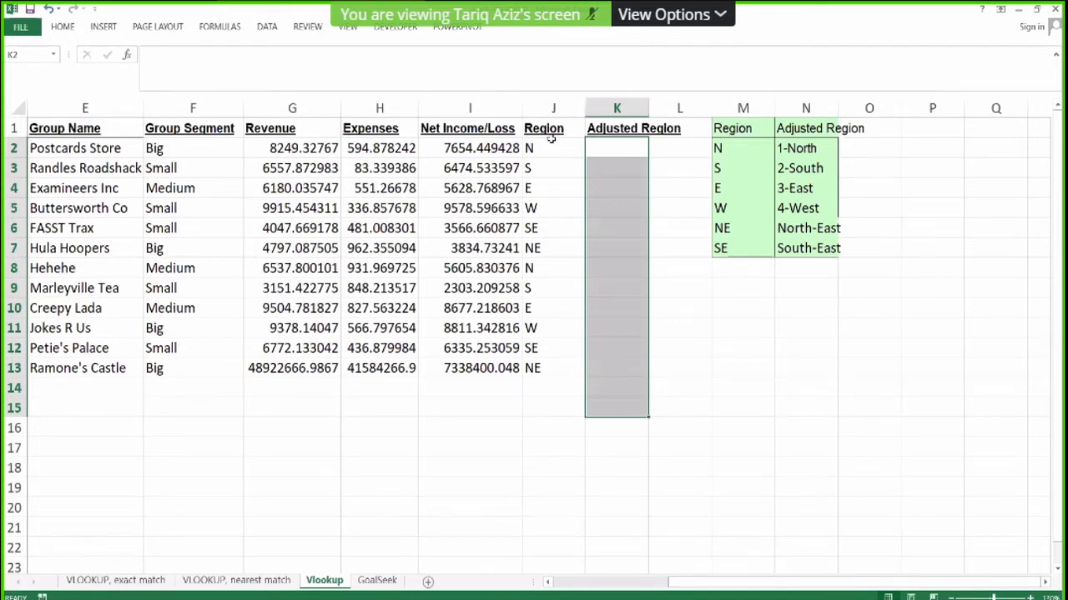
Step: Begin a VLOOKUP formula in cell K2, the first cell under Adjusted Region
click(617, 150)
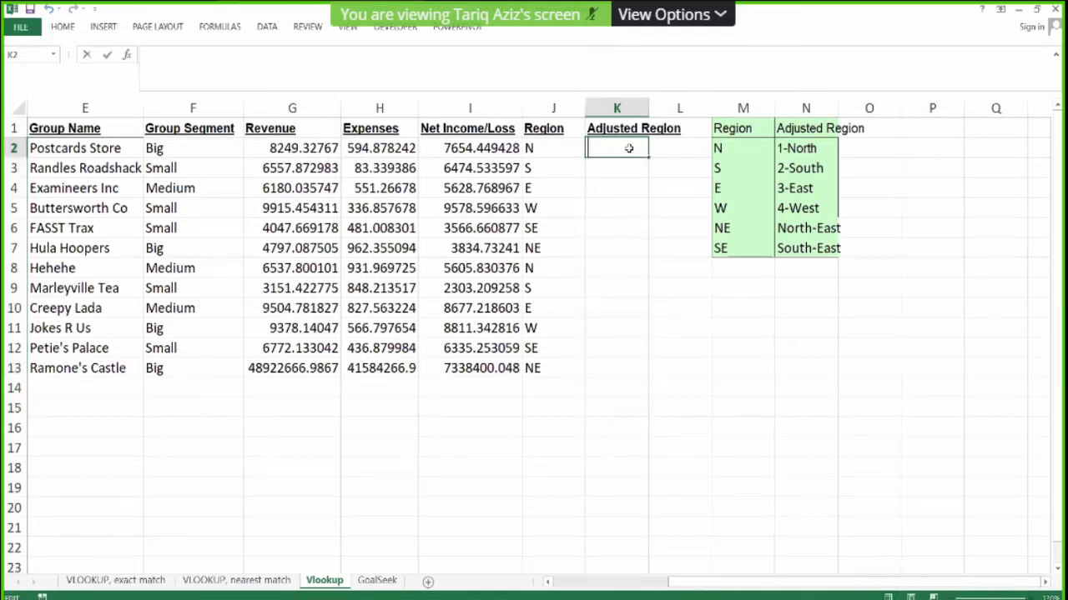
text(=voo)
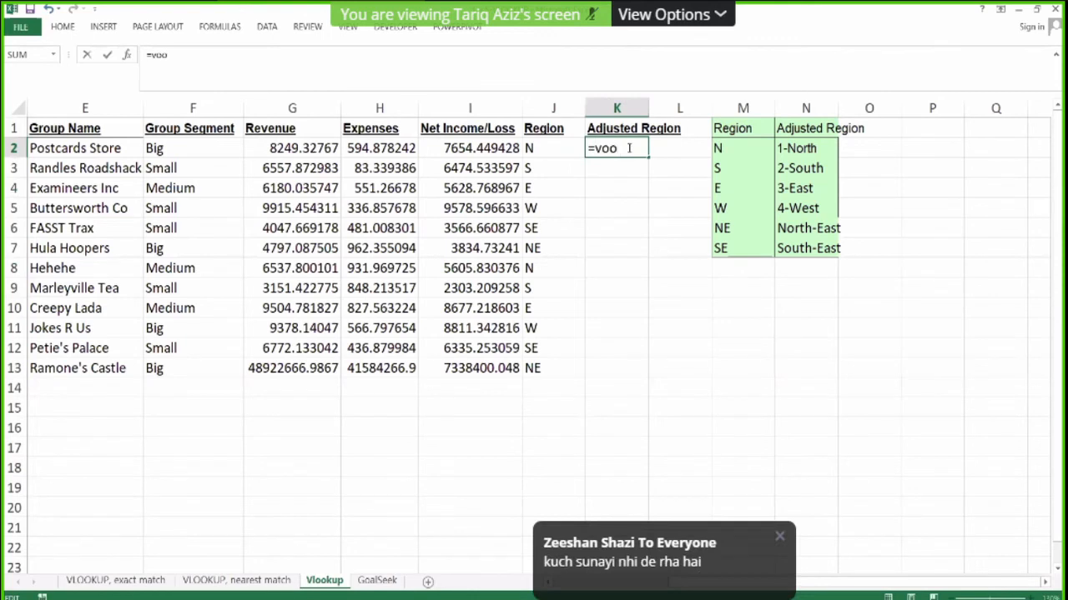
key(BackSpace)
key(BackSpace)
text(loo)
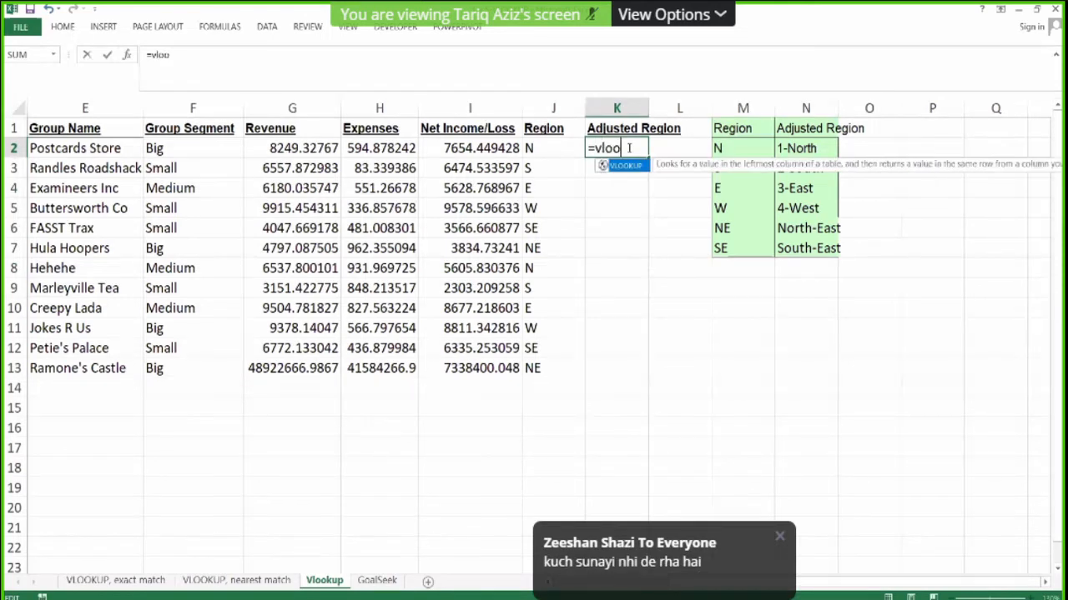
key(Tab)
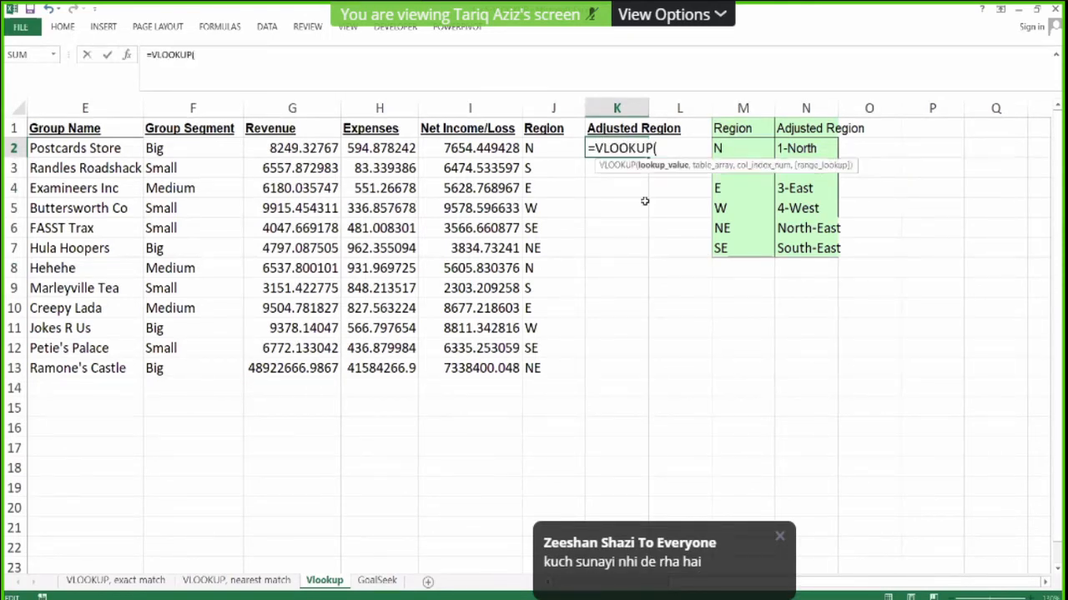